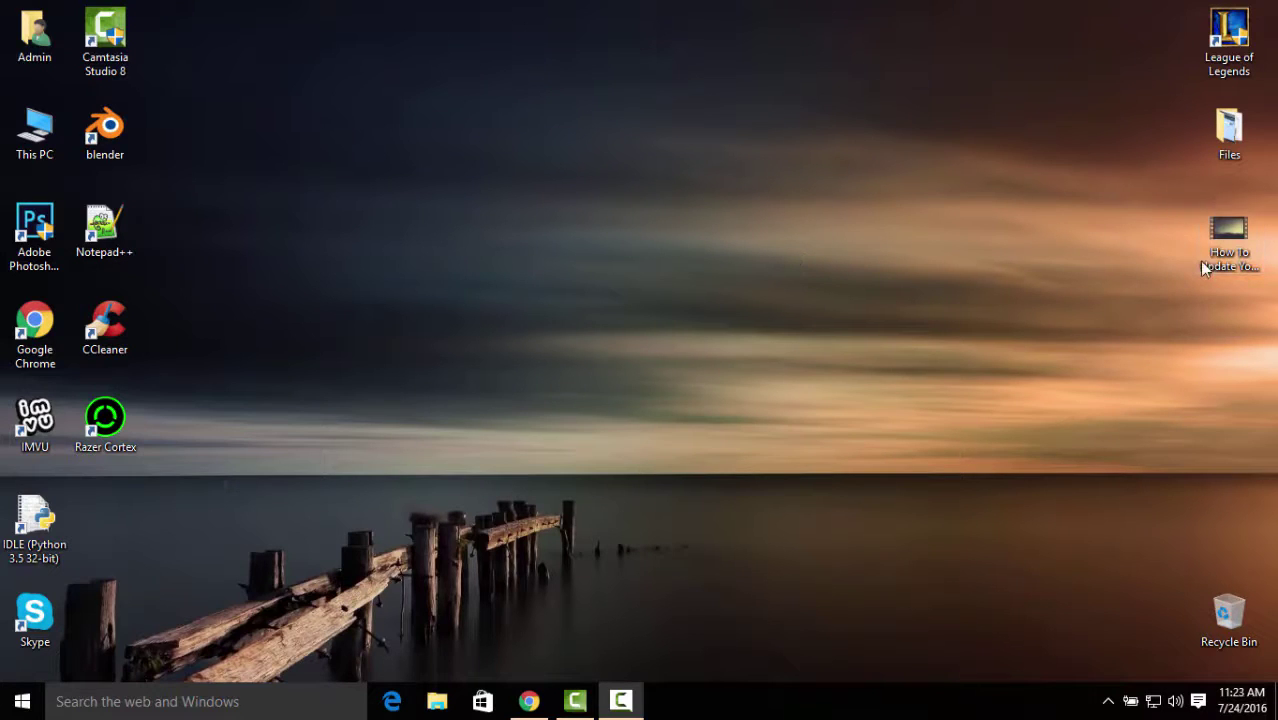
Step: Check the original video file's properties, then close the Properties window
right_click(1226, 245)
left_click(826, 666)
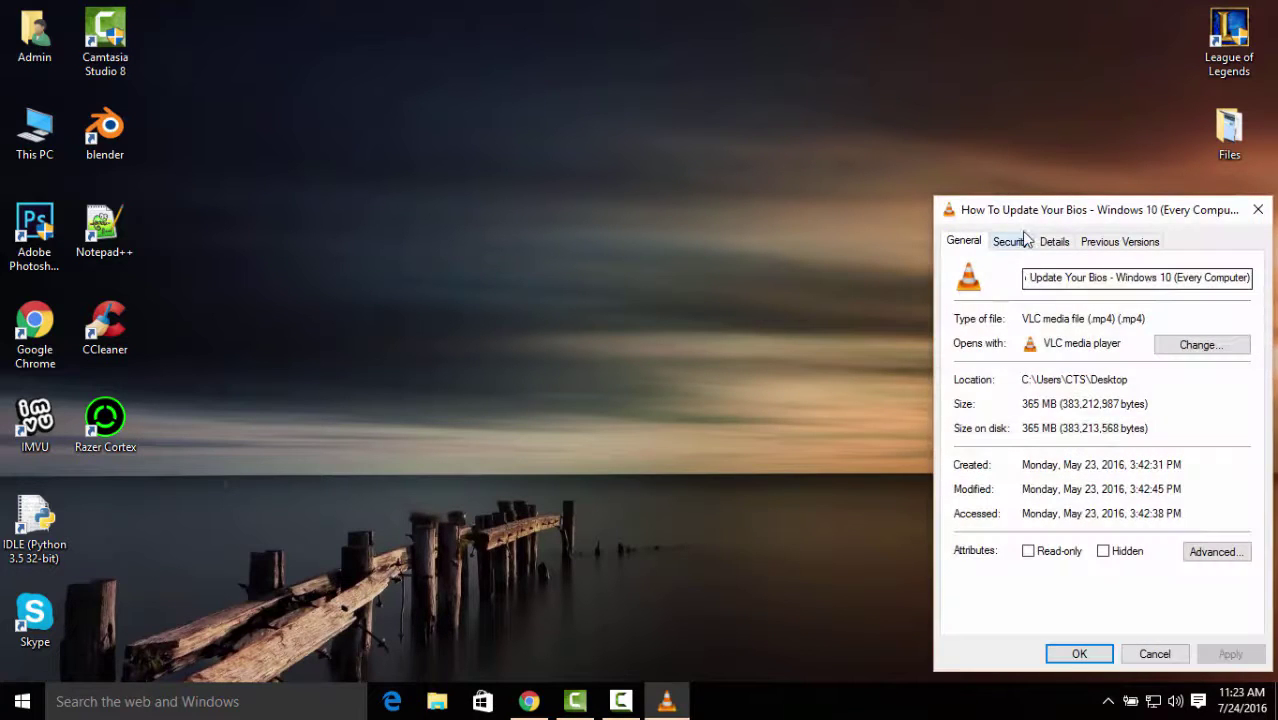
left_click_drag(1027, 211, 503, 123)
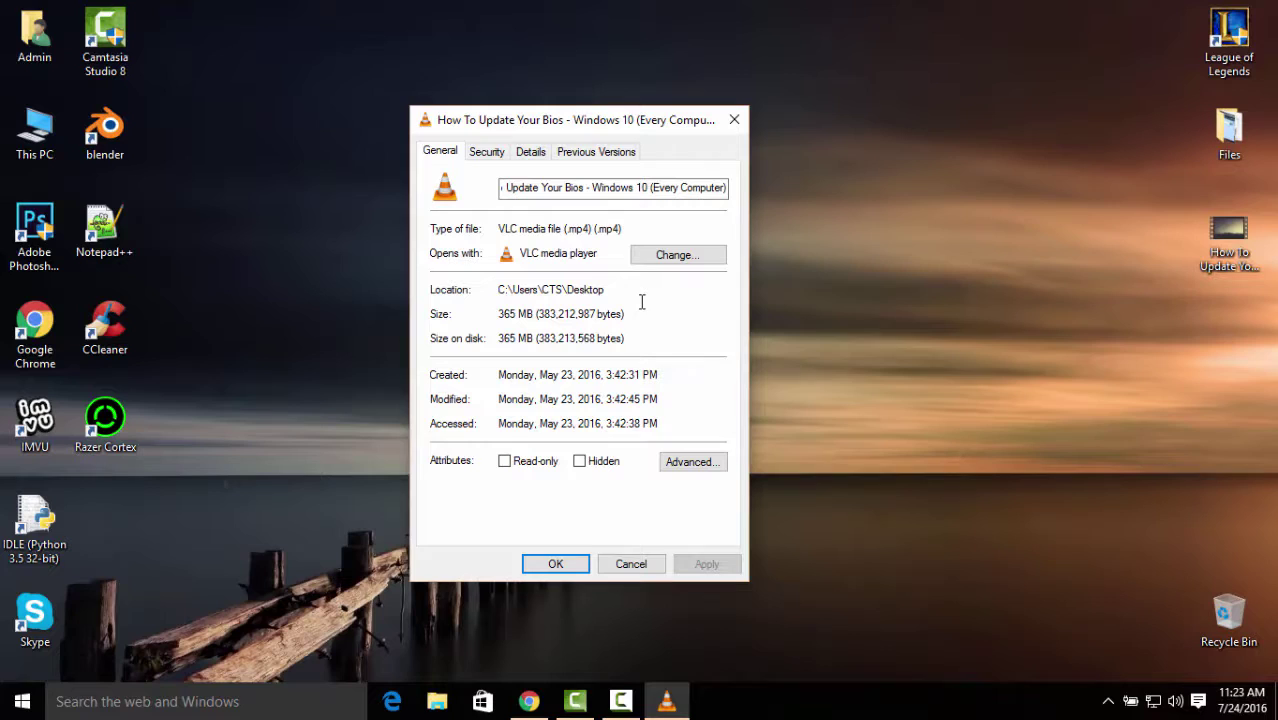
left_click_drag(576, 124, 592, 127)
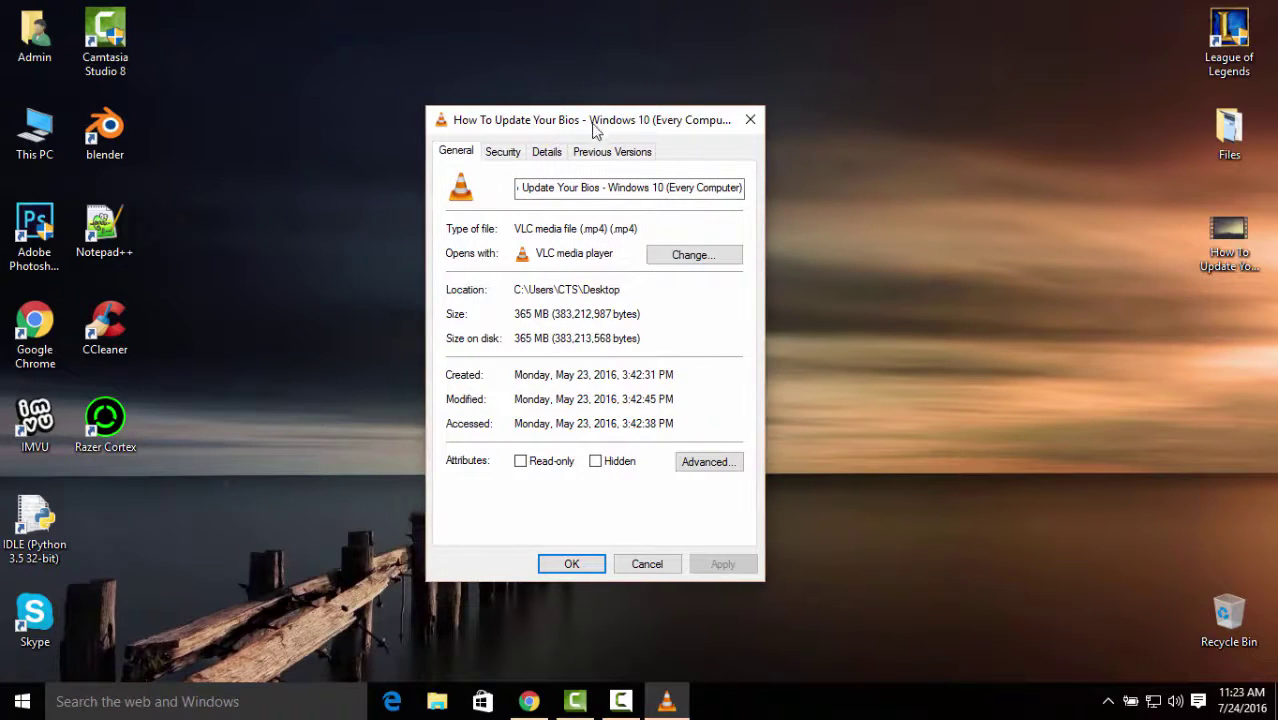
left_click(749, 121)
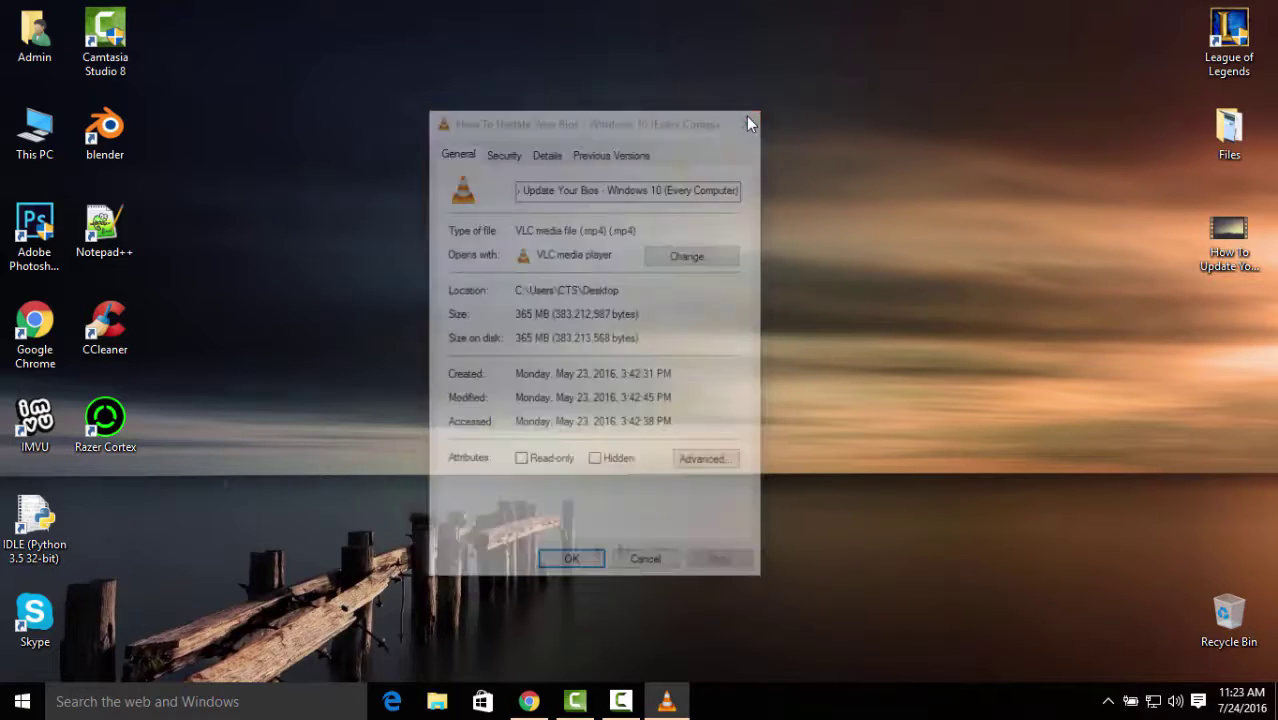
Step: Download the HandBrake 0.10.5 Windows installer from handbrake.fr and launch it
left_click(529, 701)
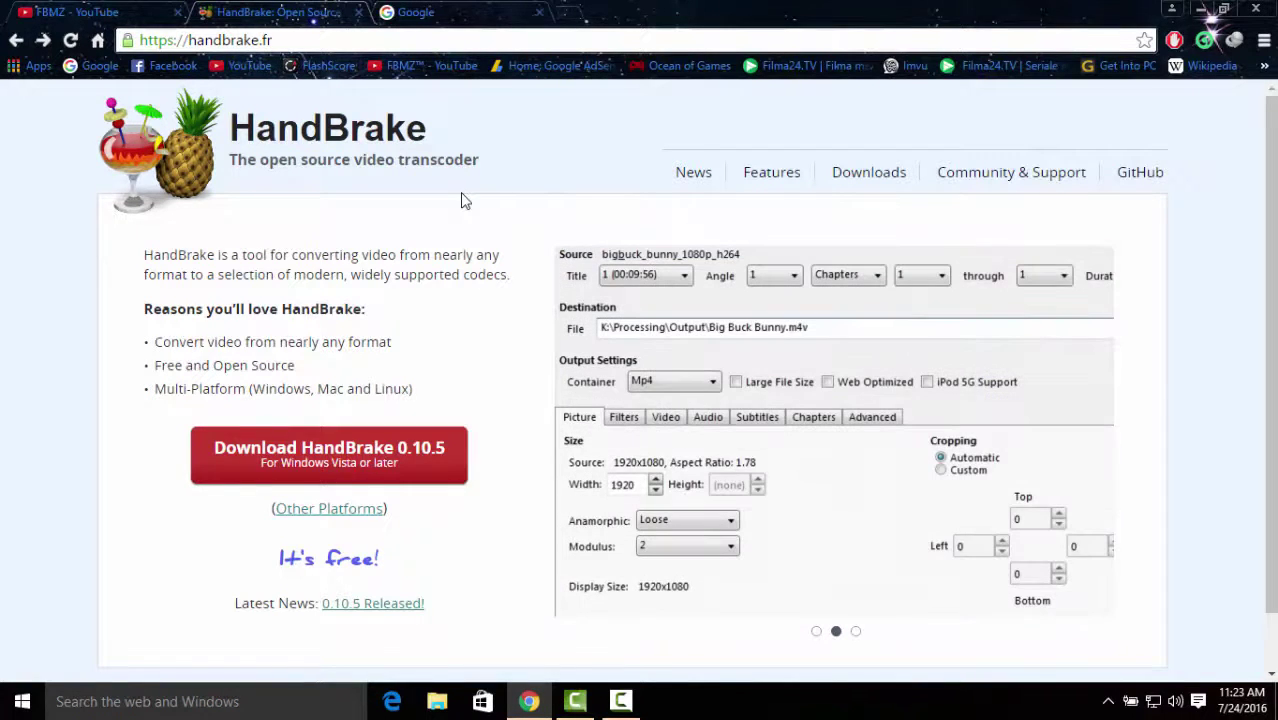
scroll(489, 315, "down", 1)
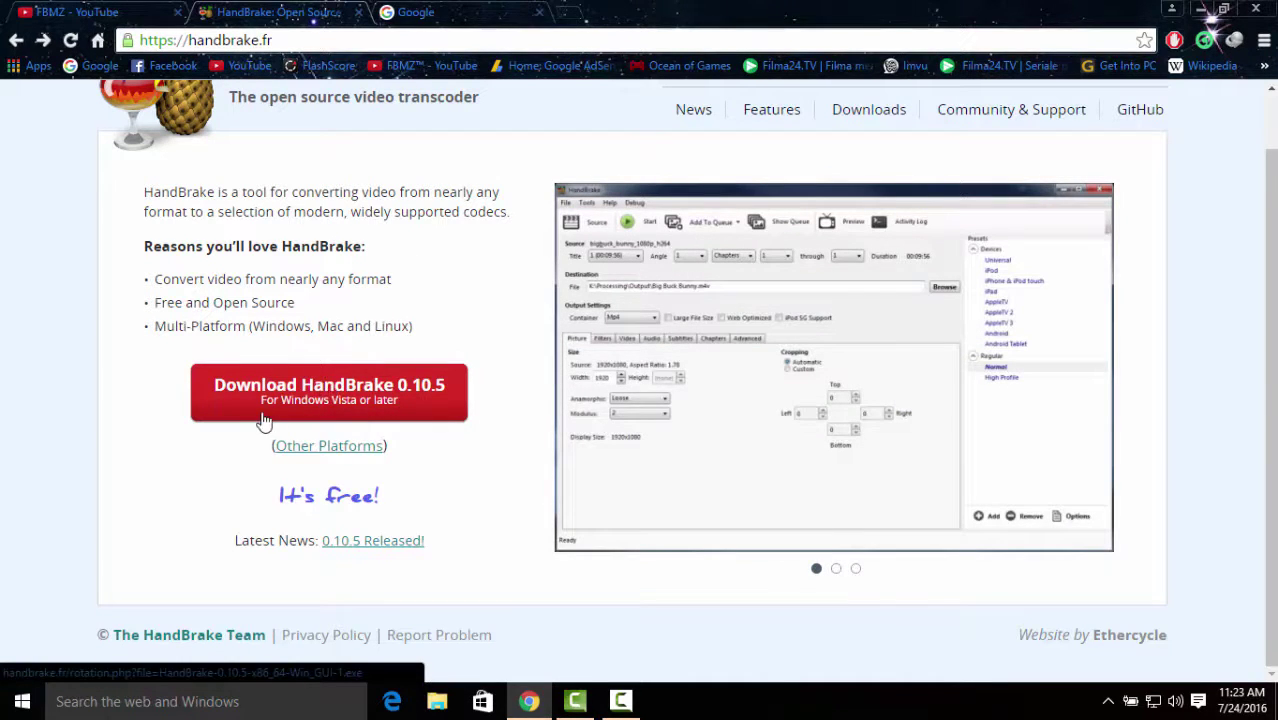
left_click(307, 402)
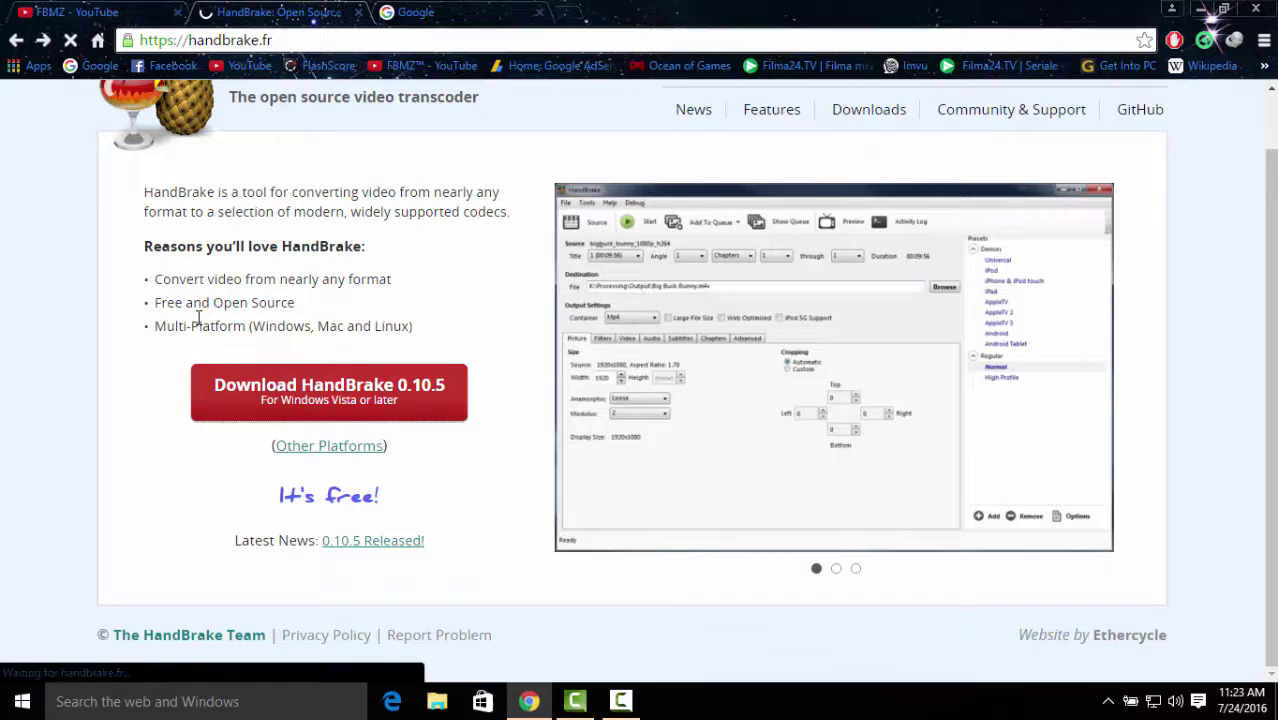
left_click(677, 416)
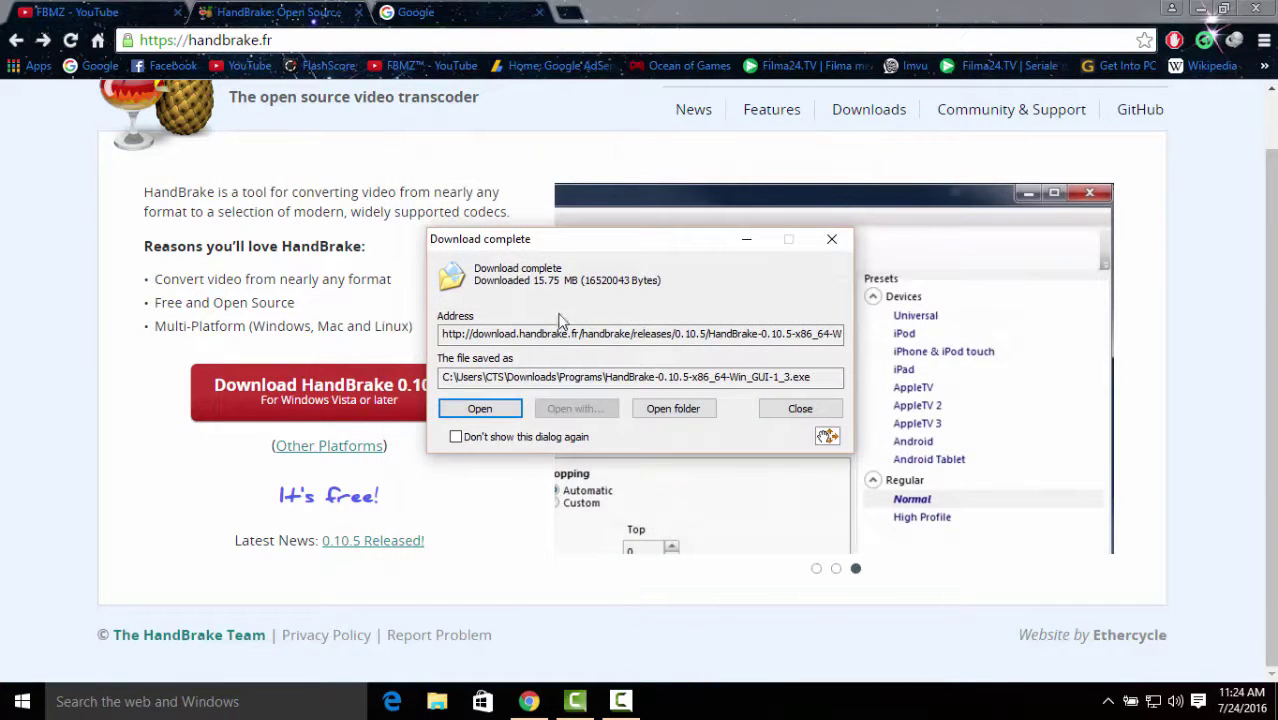
left_click(472, 408)
Step: Install HandBrake 0.10.5 into C:\Program Files\Handbrake, accepting the licence and default settings
left_click(1200, 9)
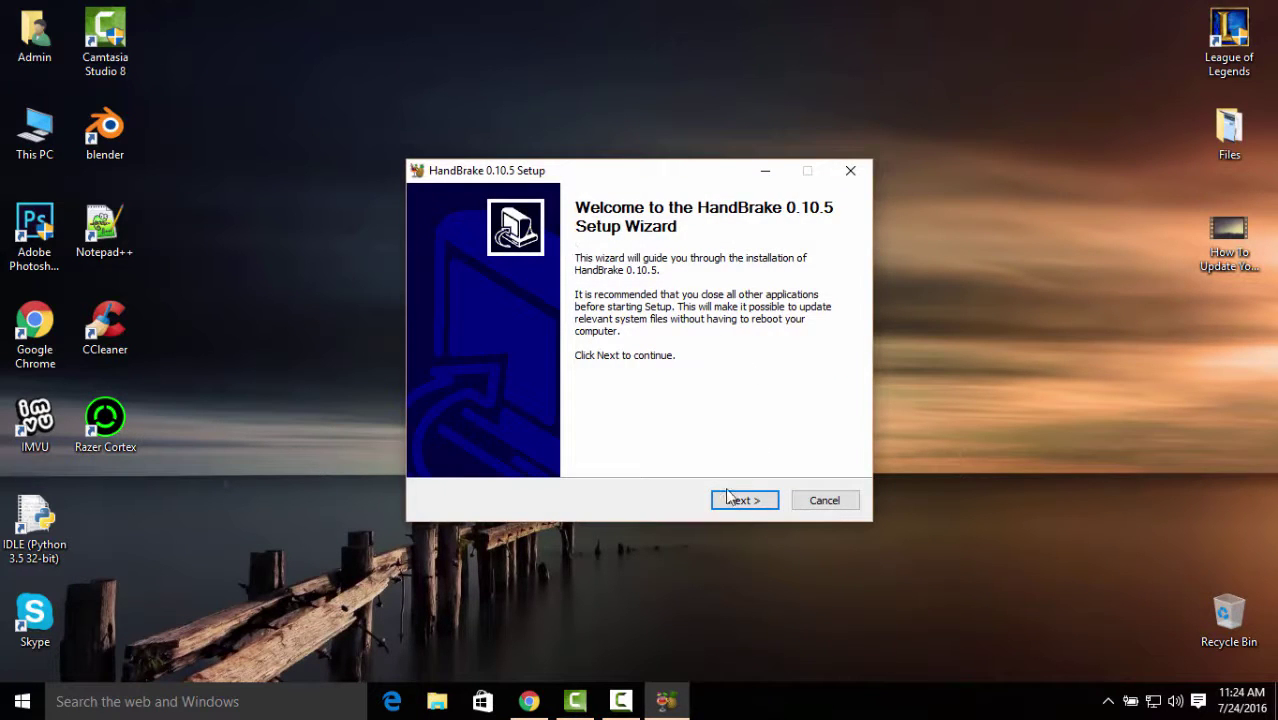
left_click(744, 500)
left_click(746, 502)
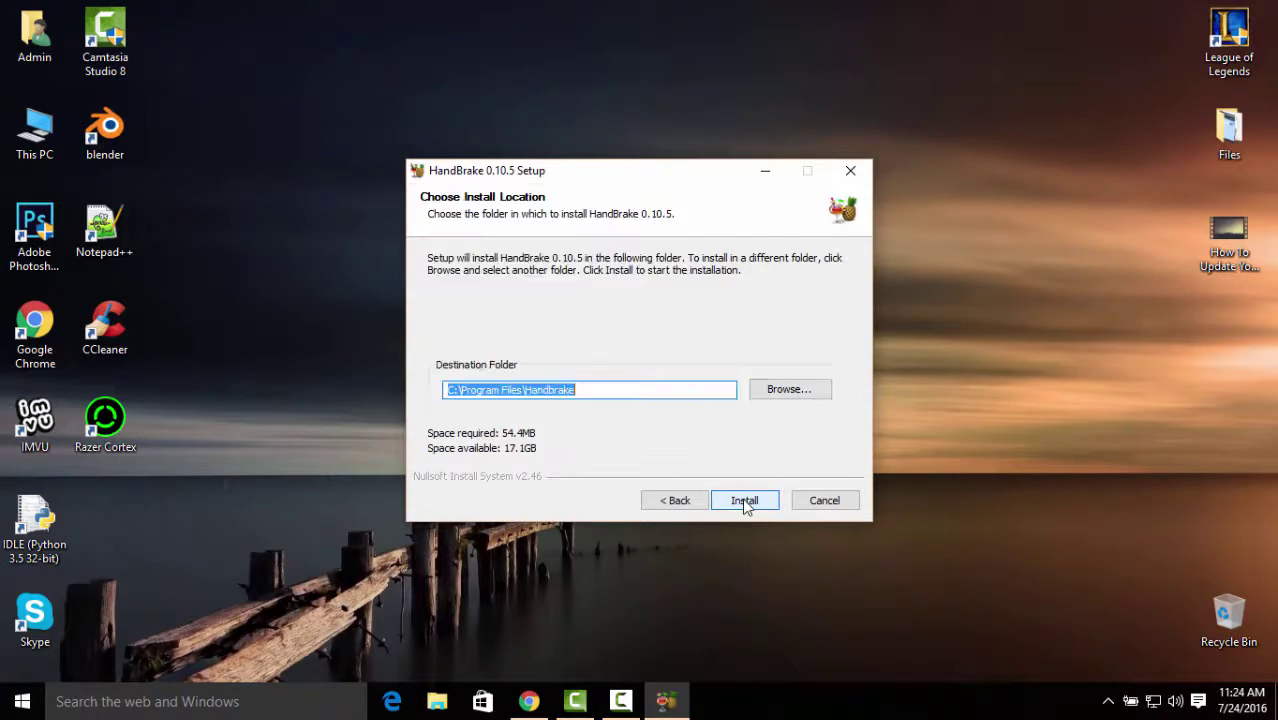
left_click(745, 503)
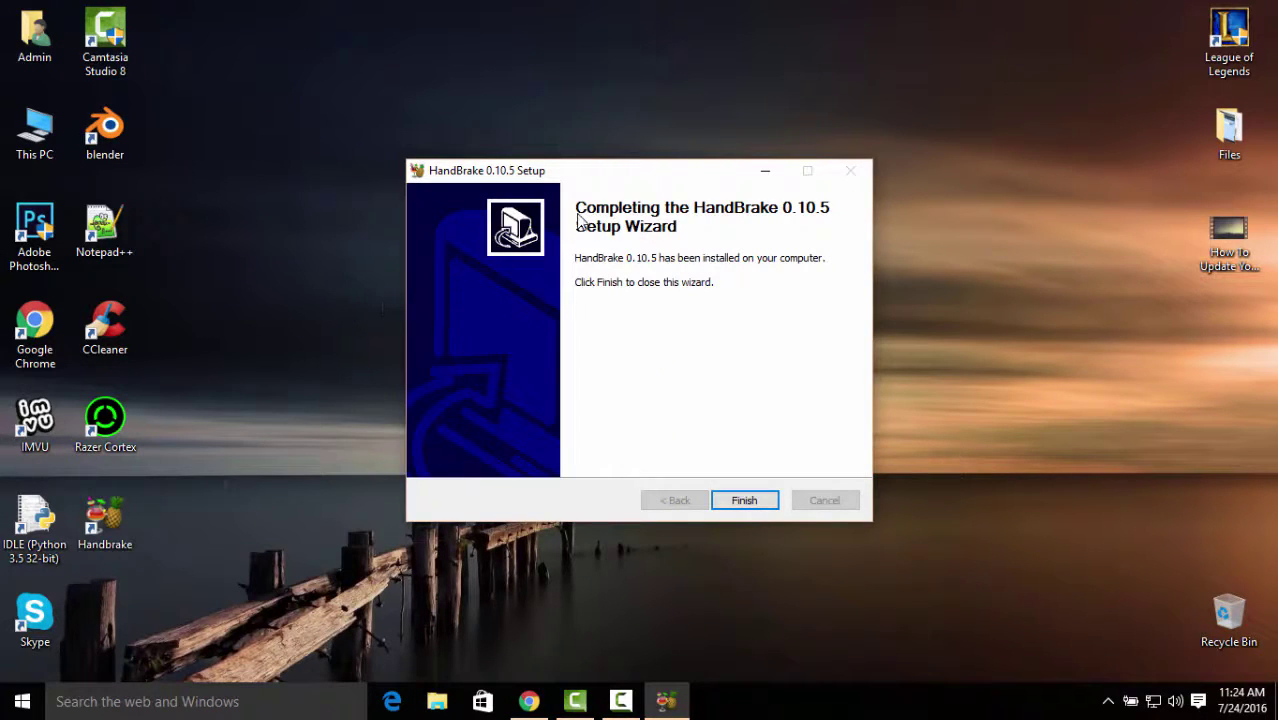
left_click(753, 502)
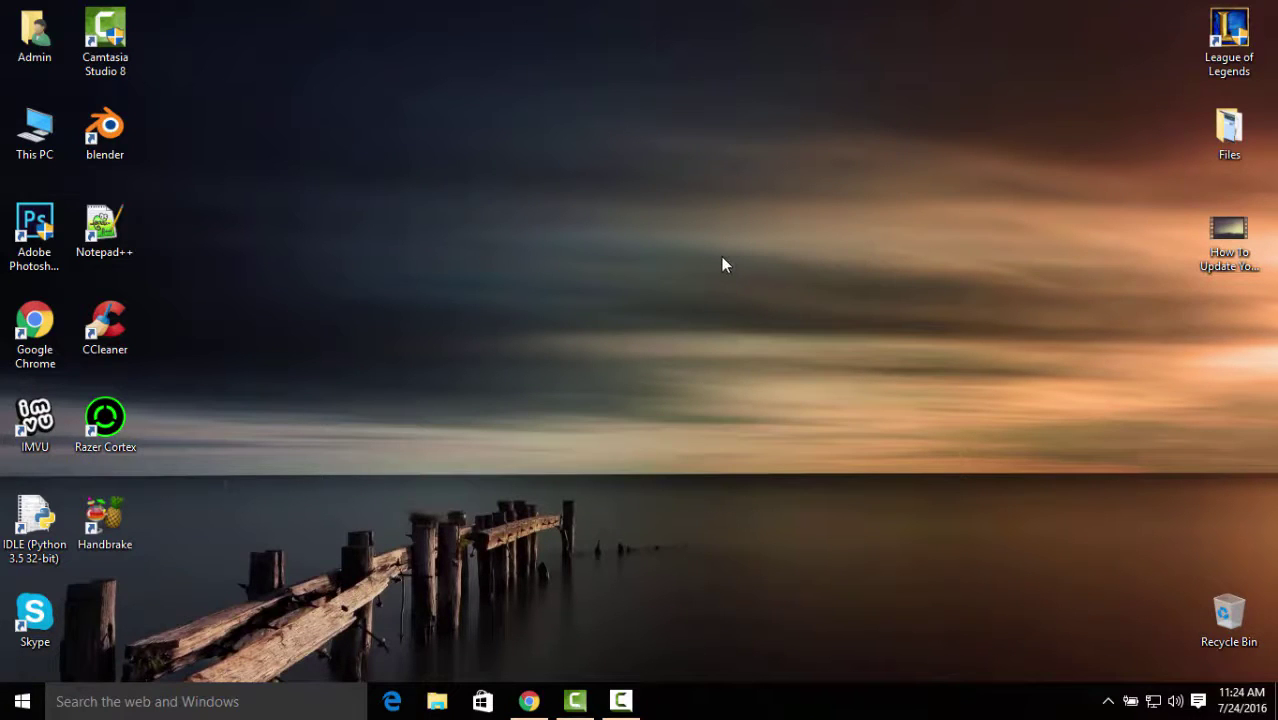
Step: Launch HandBrake from the desktop shortcut and load the original video as the source
left_click_drag(135, 507, 545, 228)
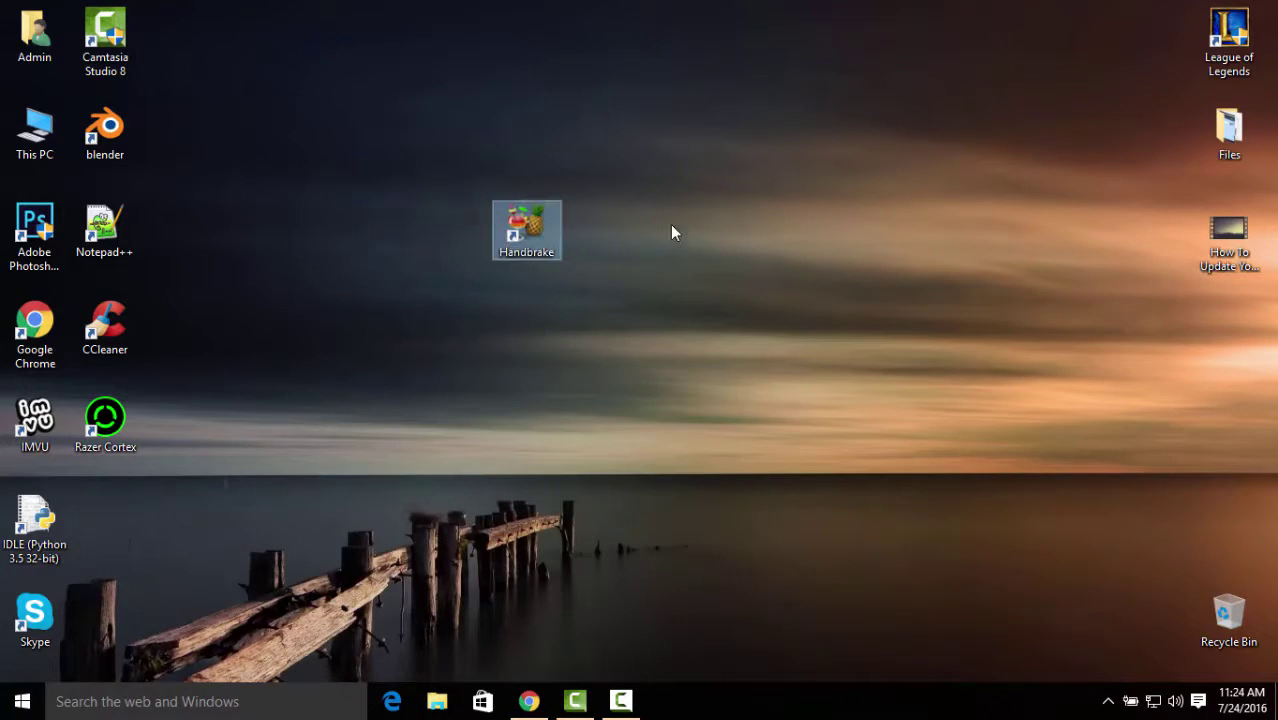
double_click(538, 232)
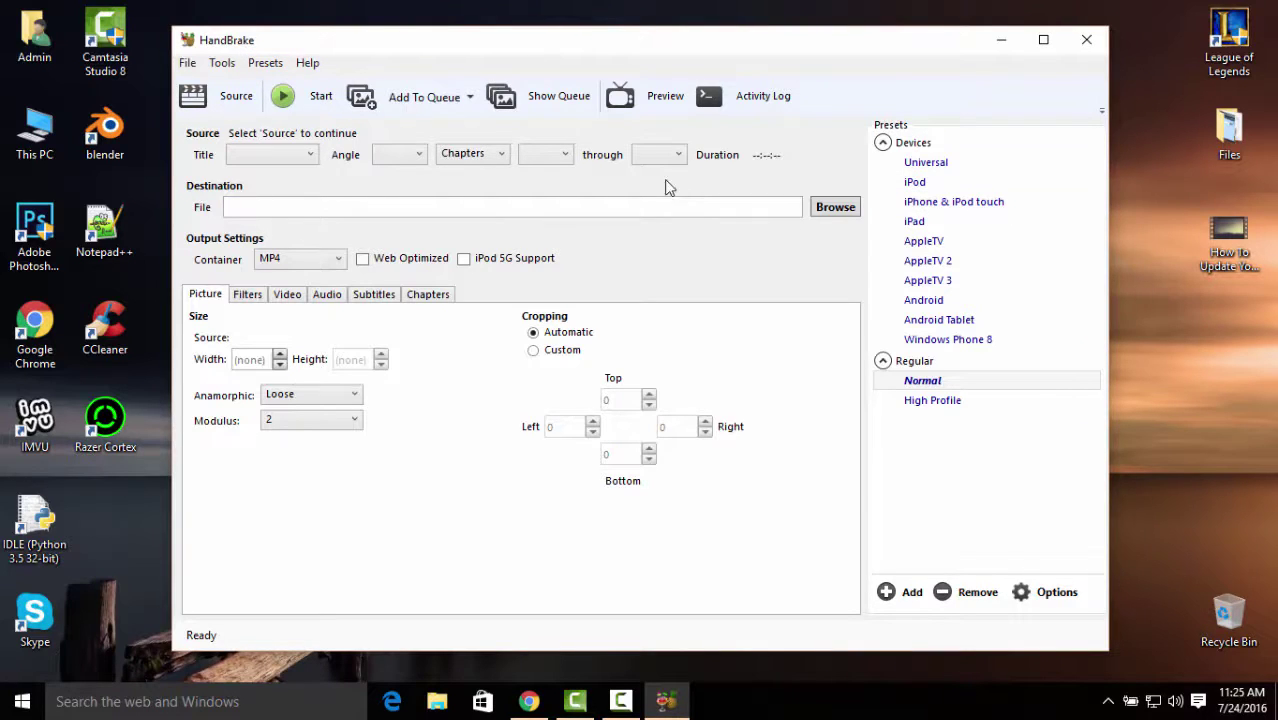
mouse_move(1232, 243)
left_mouse_down()
mouse_move(1236, 362)
mouse_move(1234, 226)
mouse_move(1232, 240)
left_mouse_up()
left_click(575, 463)
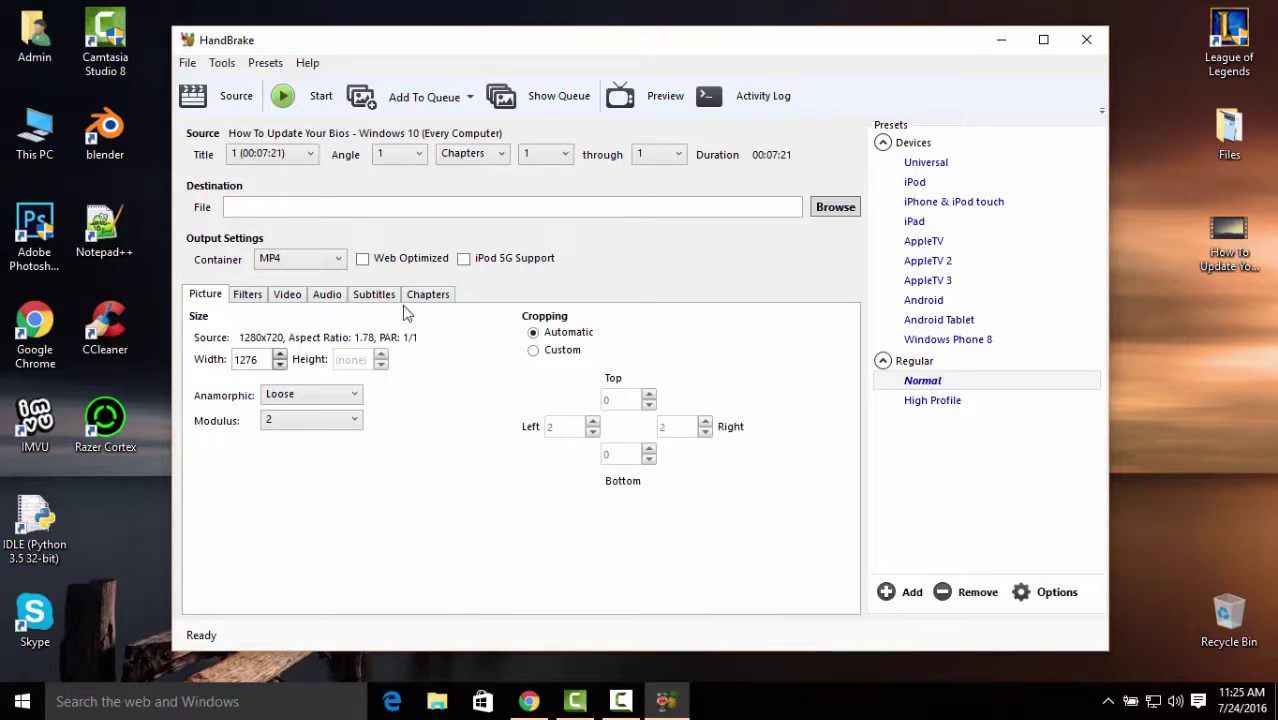
Step: Keep MP4 as the output container and move the Constant Quality slider to RF 23
key("alt+Down")
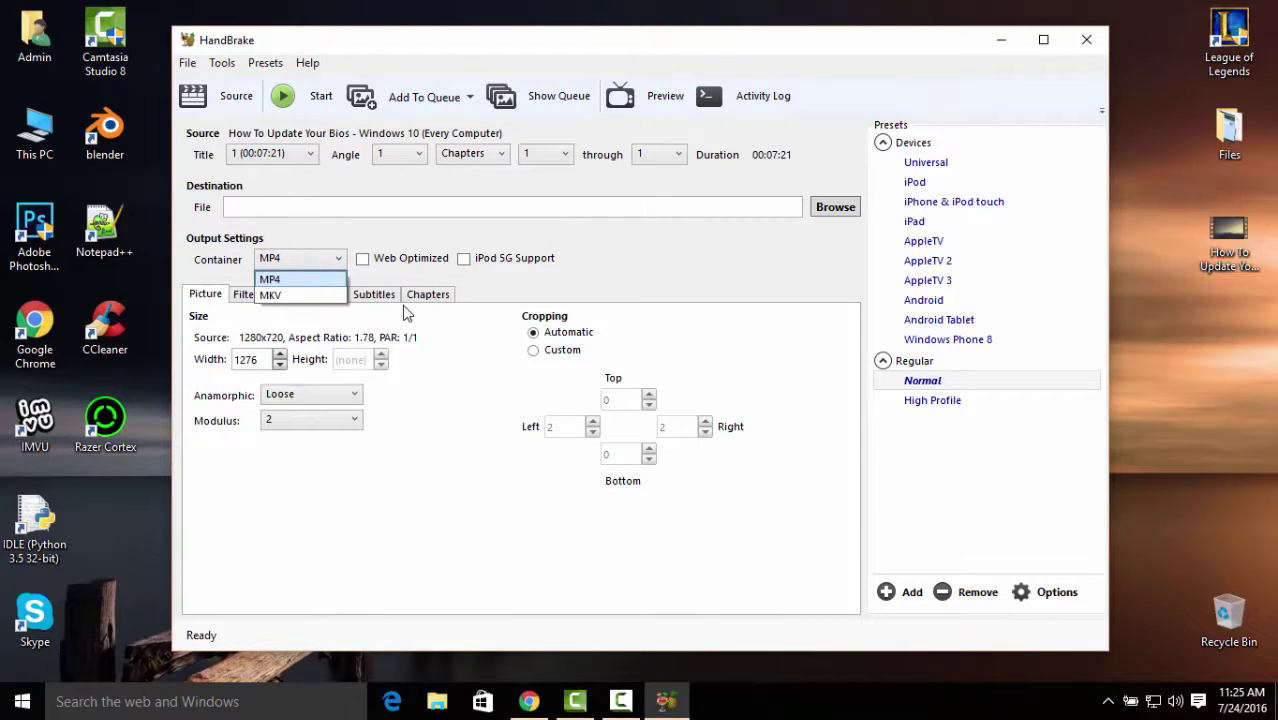
key("Down")
key("Up")
key("Return")
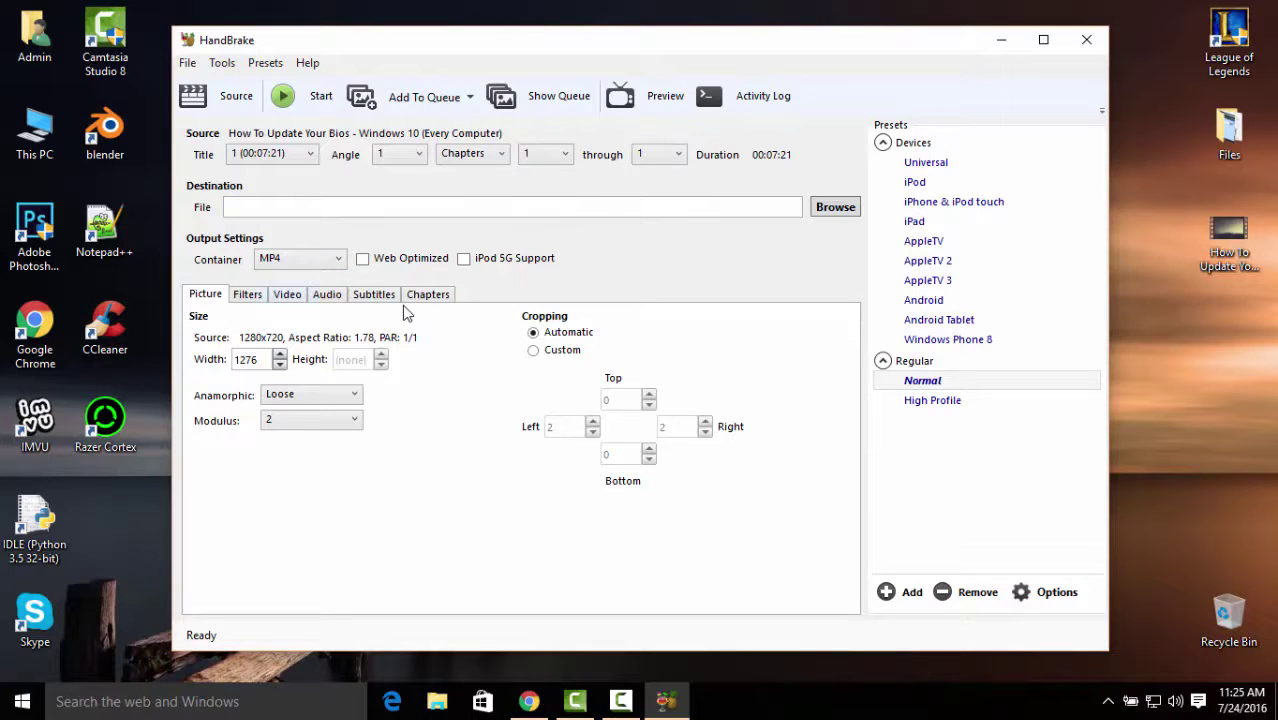
key("ctrl+Tab")
key("ctrl+Tab")
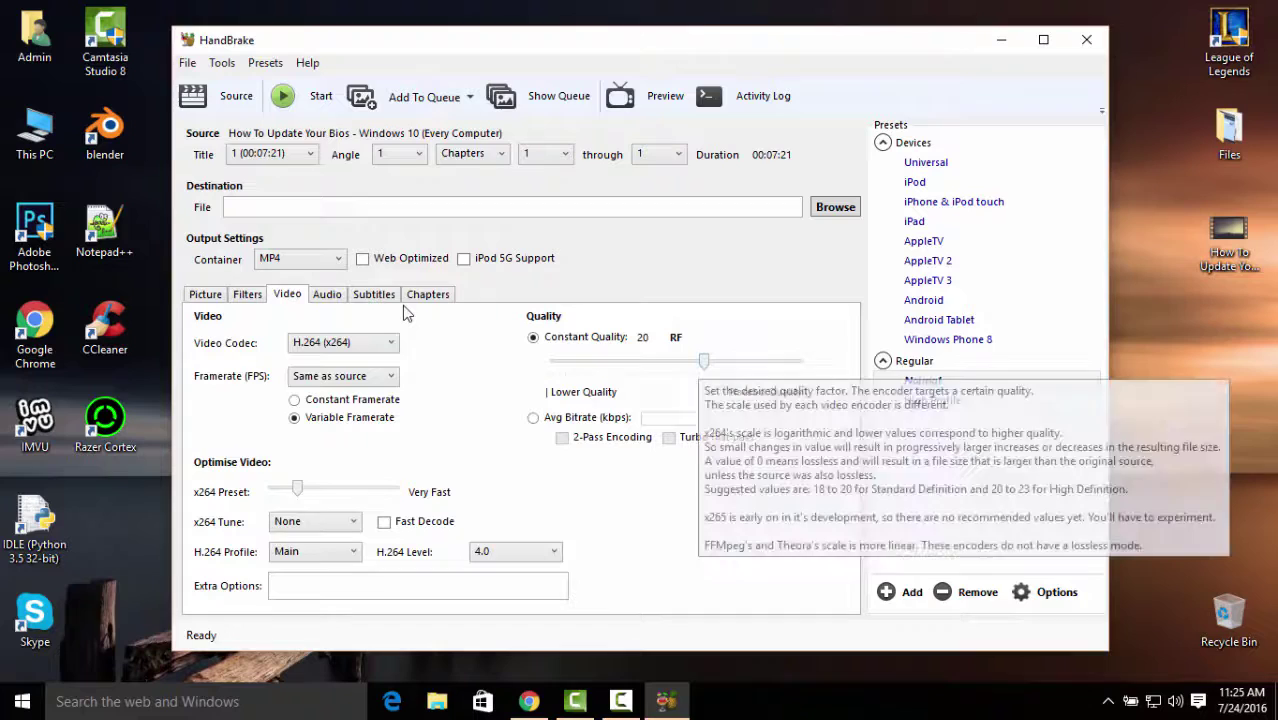
key("Left")
key("Left")
key("Left")
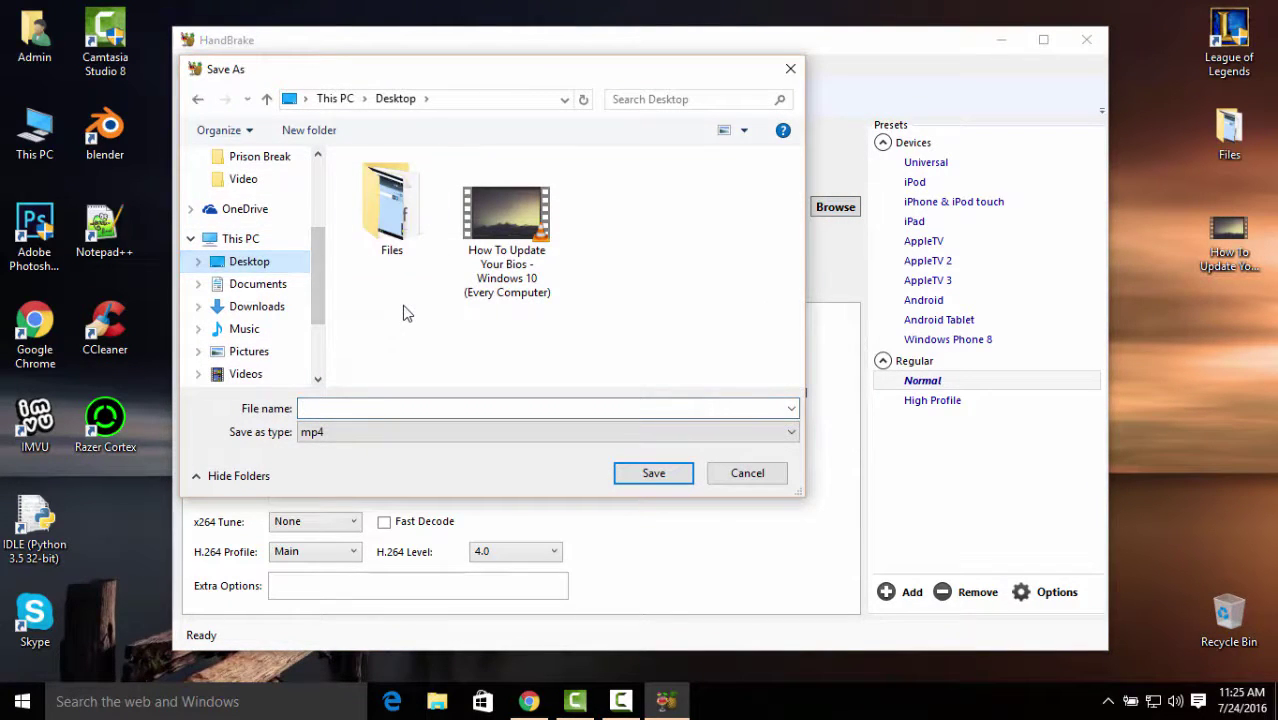
Step: Name the output file 'after converted' and save it as an MP4 on the Desktop
key("Right")
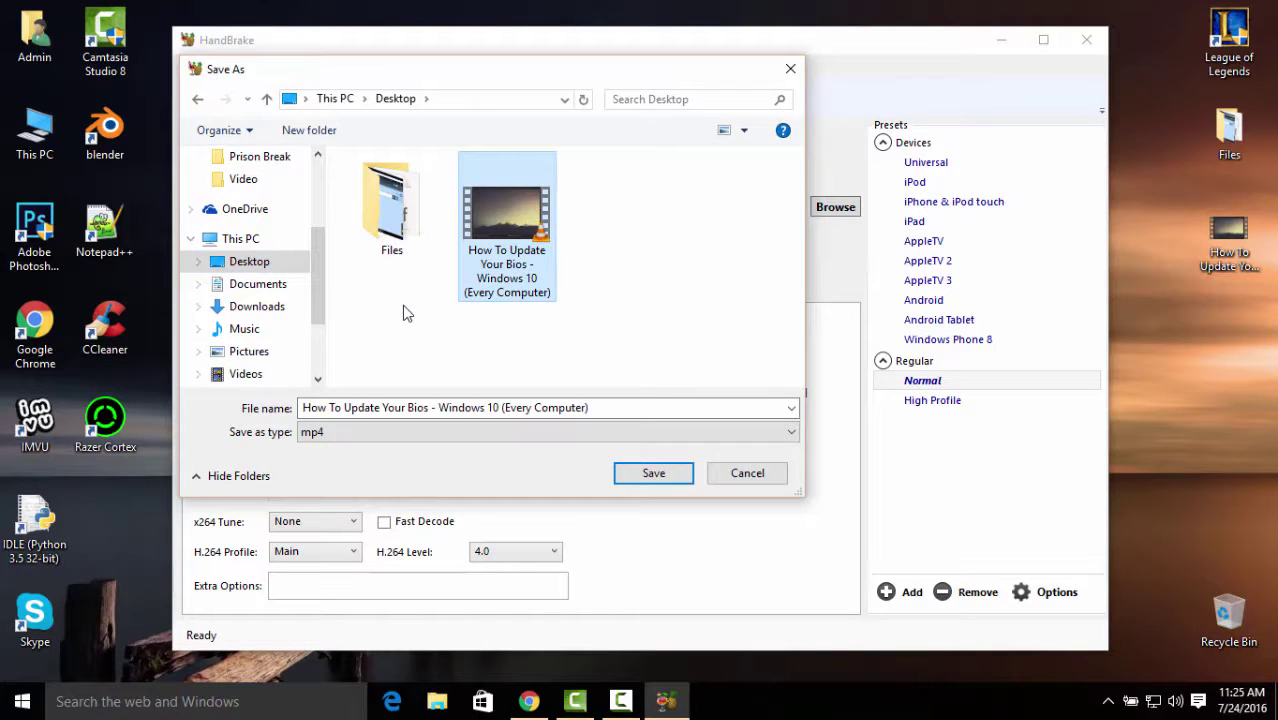
key("Tab")
key("BackSpace")
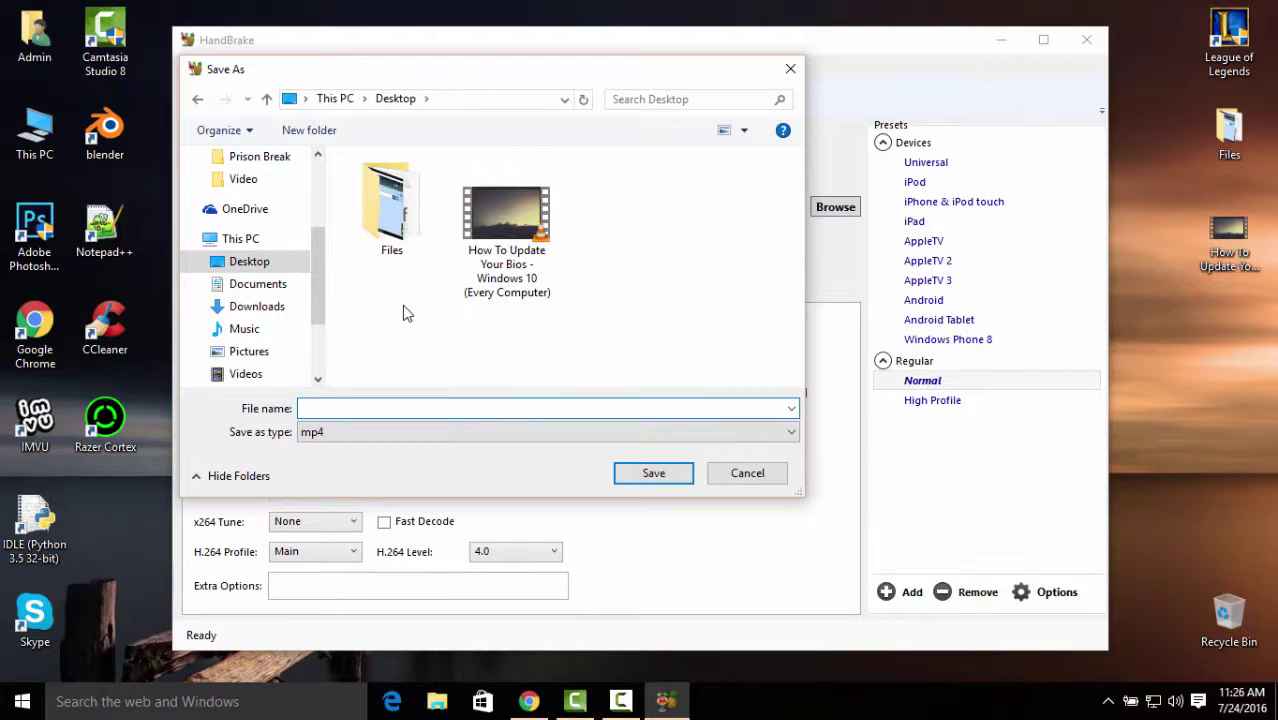
type("after converted")
key("Return")
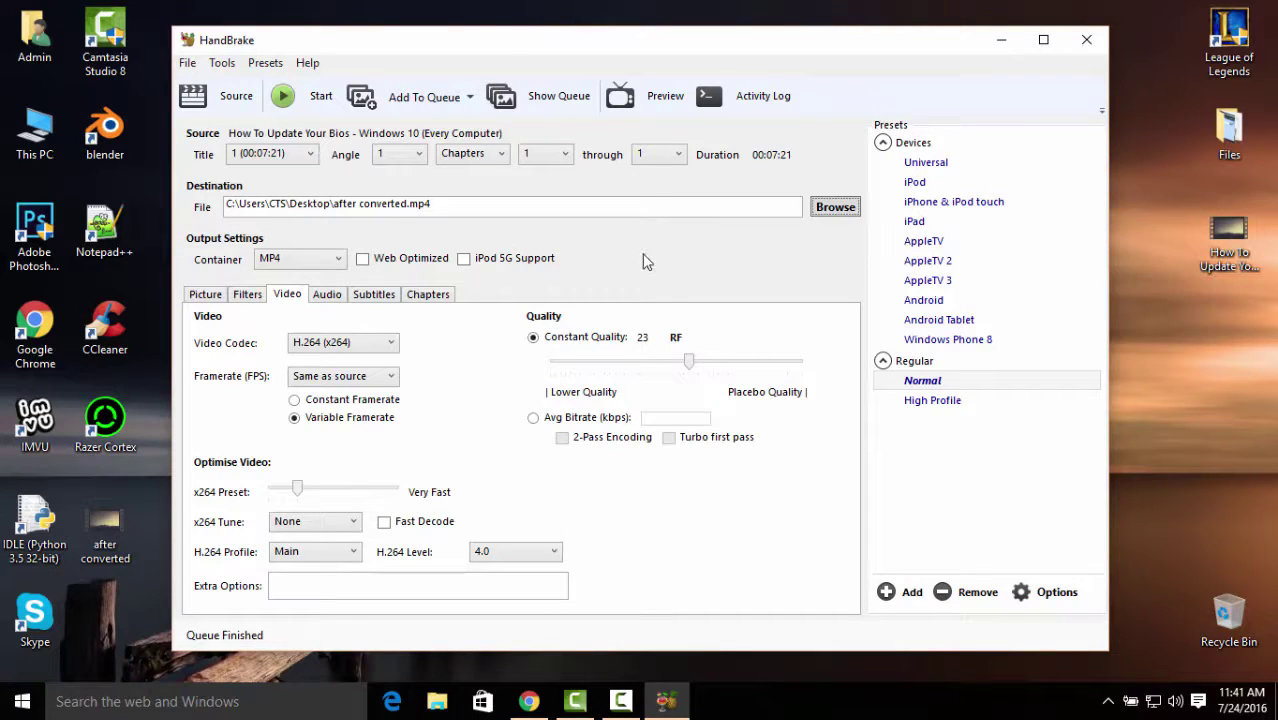
Step: Open the Properties of 'after converted.mp4' and place the window on the left
left_click(998, 41)
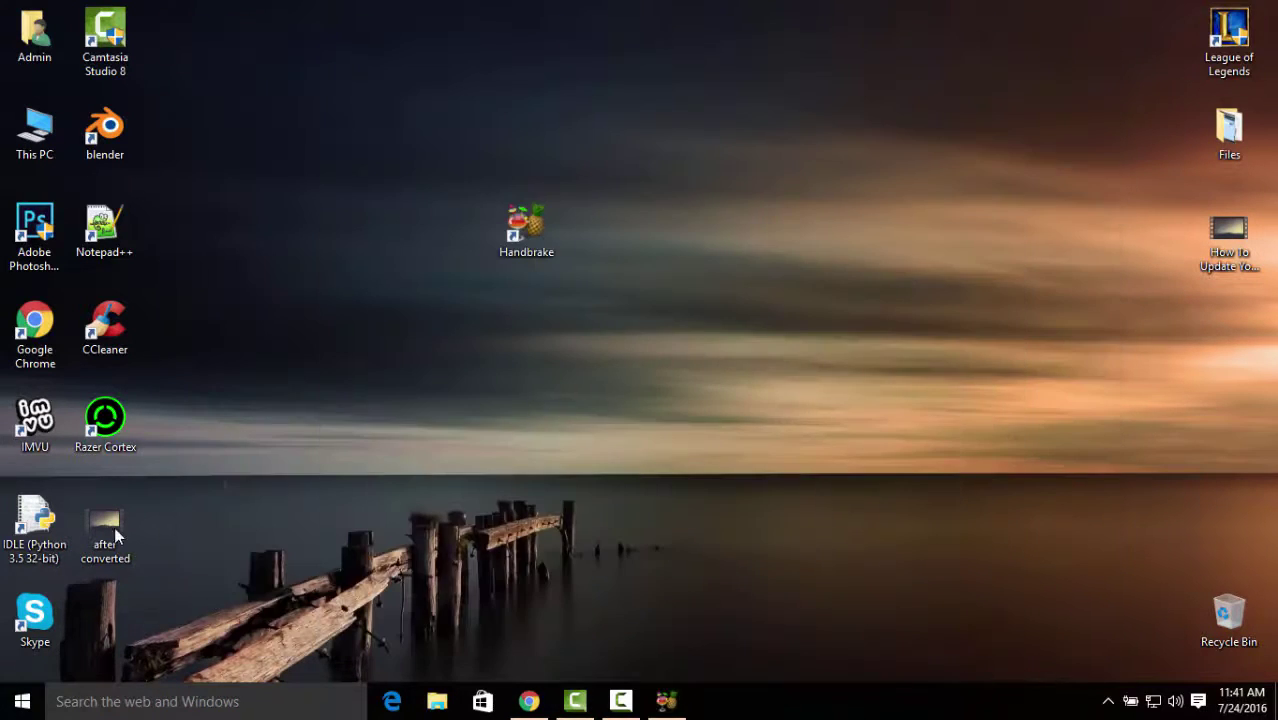
left_click_drag(114, 532, 768, 280)
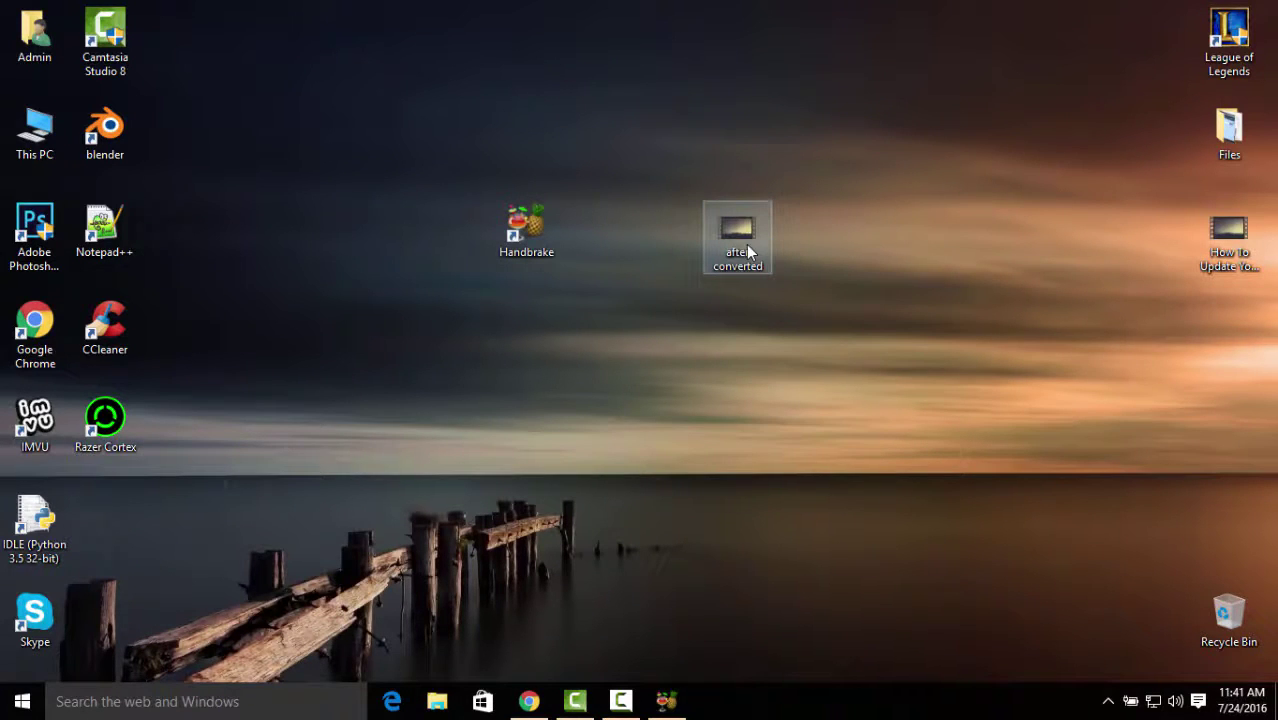
right_click(773, 503)
left_click(695, 383)
left_click(734, 255)
right_click(737, 262)
left_click(770, 663)
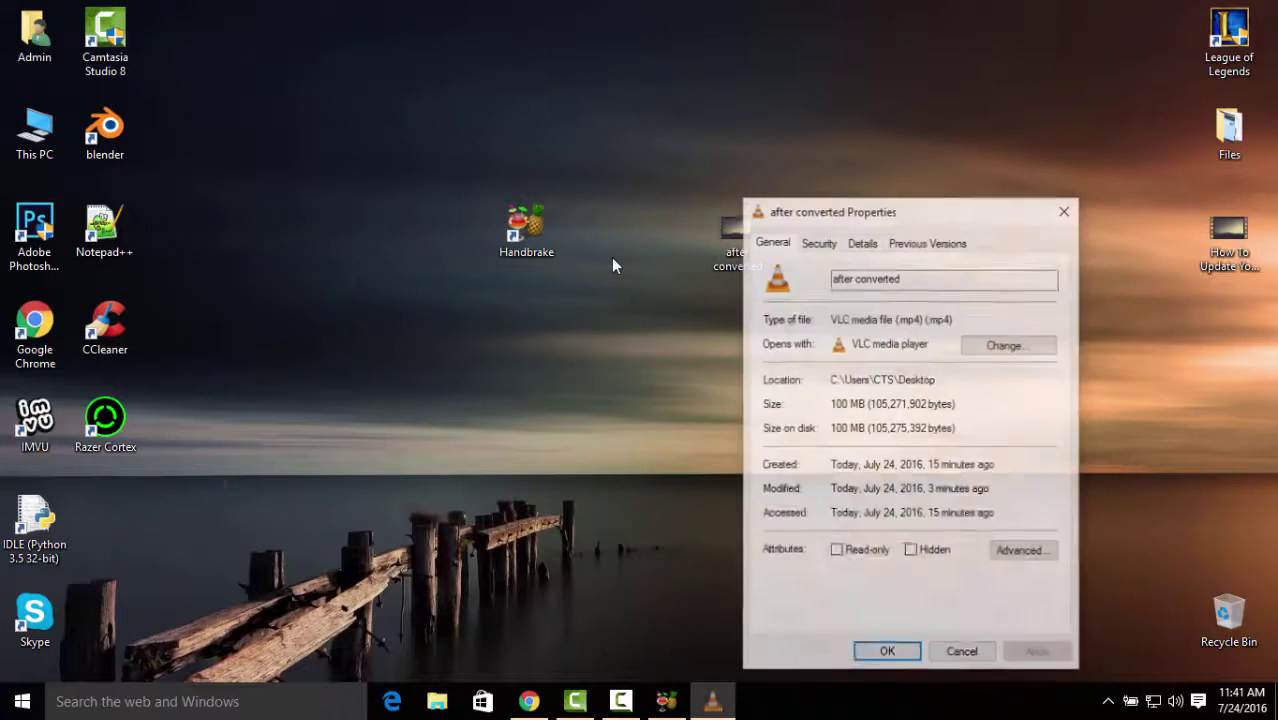
left_click_drag(797, 213, 325, 146)
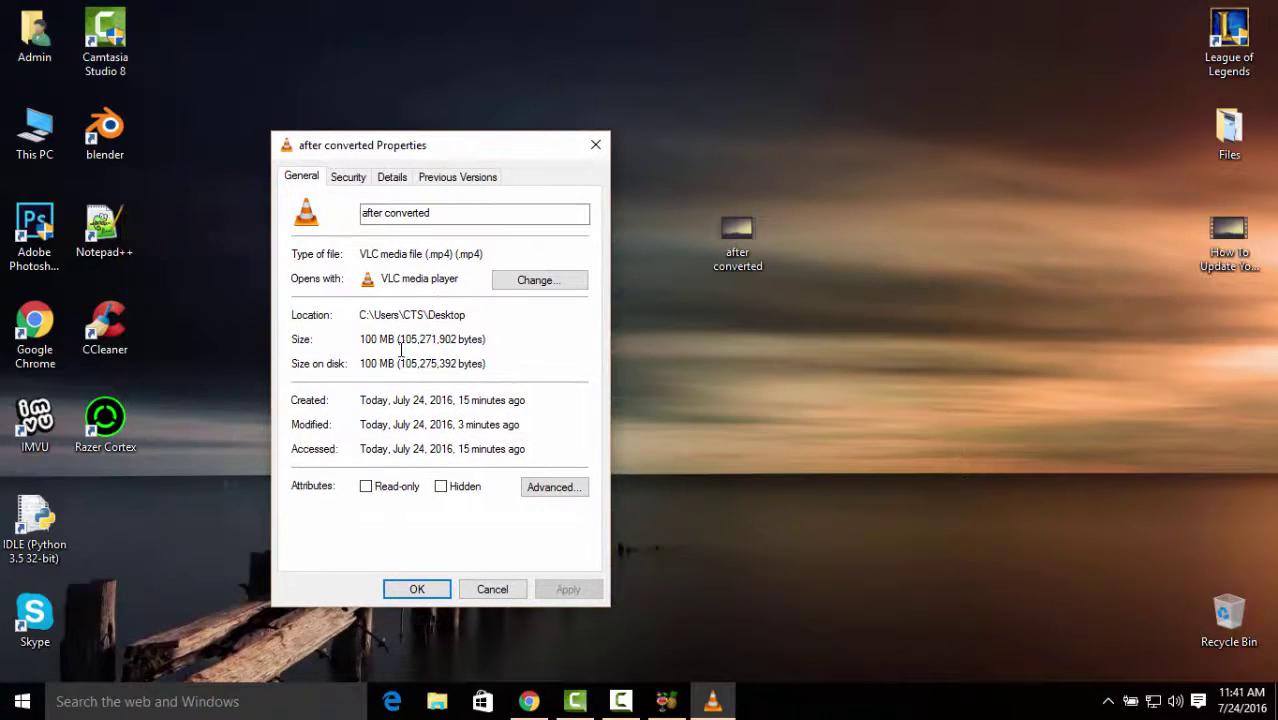
Step: Open the original video's Properties and line it up beside the converted file's window
right_click(1229, 240)
left_click(815, 666)
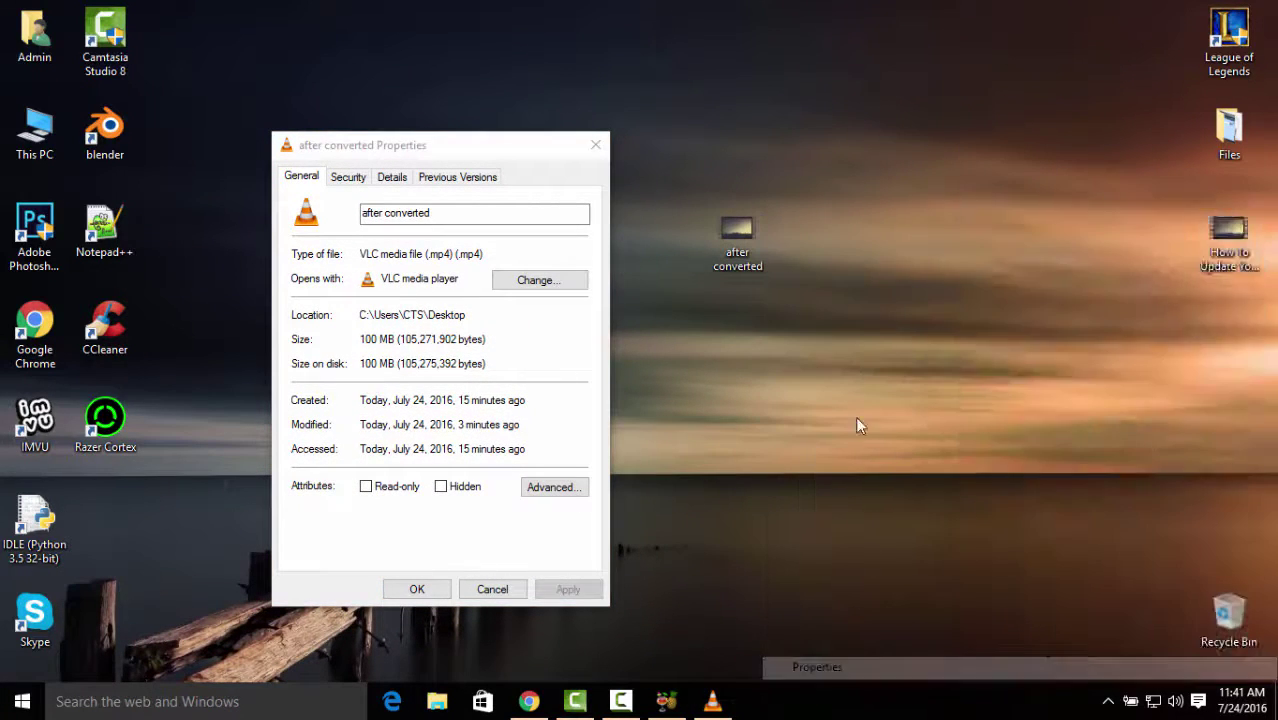
left_click_drag(1036, 195, 831, 107)
left_click_drag(1000, 208, 744, 136)
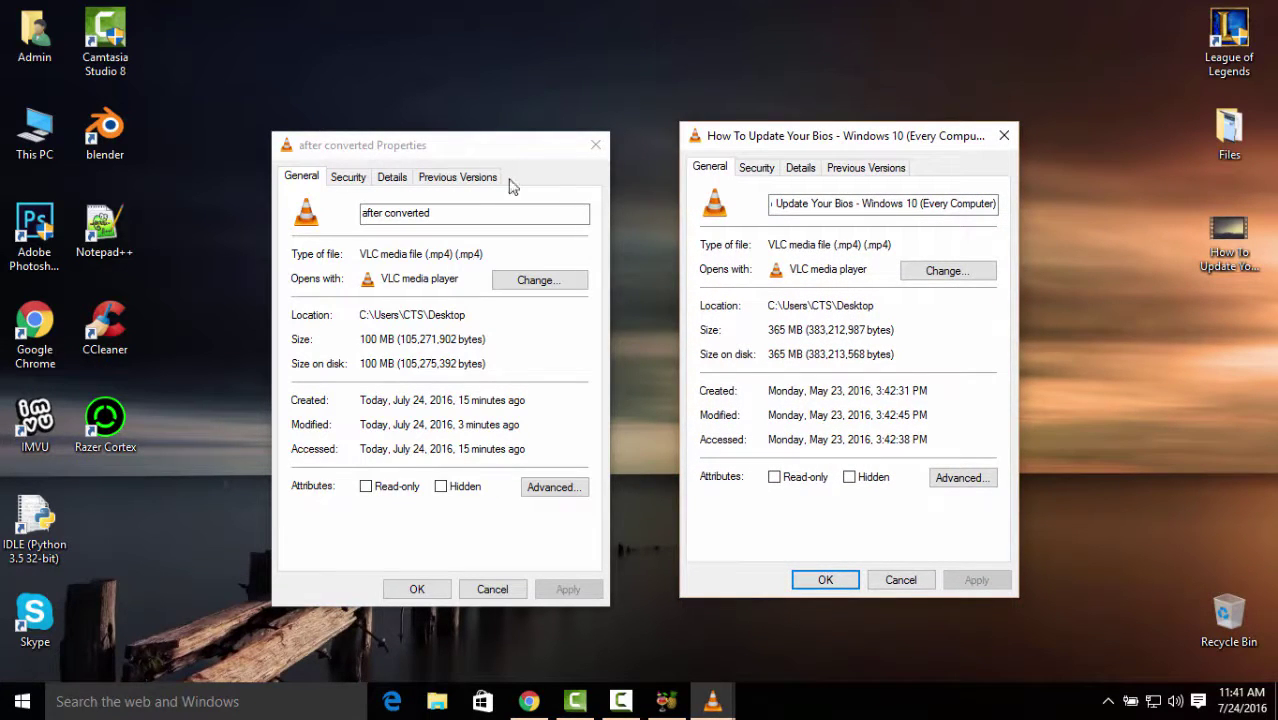
left_click_drag(505, 147, 505, 137)
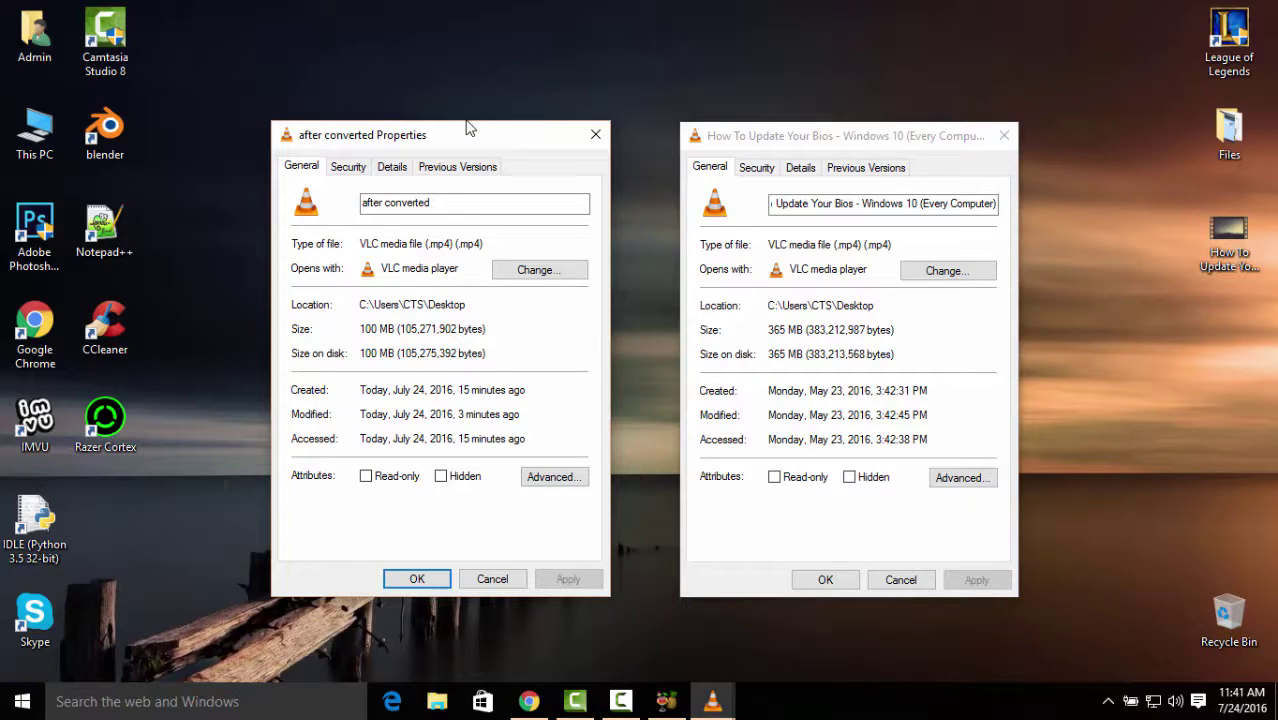
left_click(883, 138)
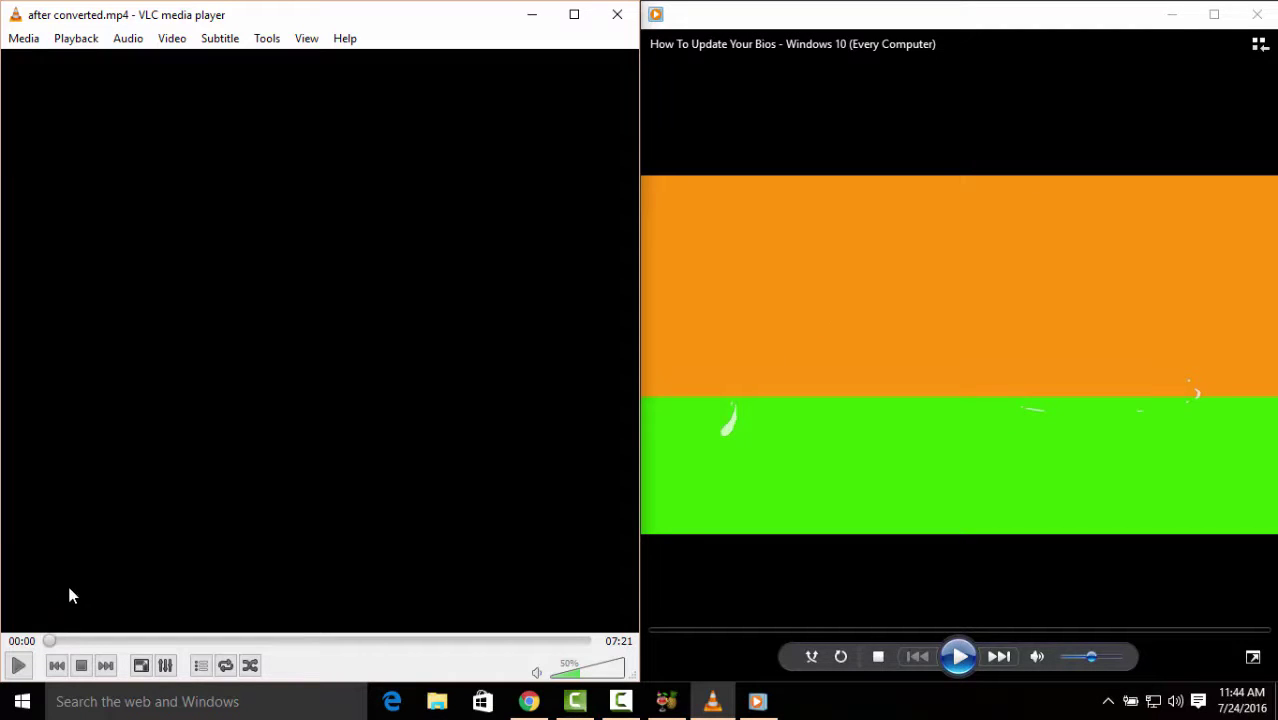
Step: Play the converted video in VLC against the original, pause it, and close both players
left_click(20, 666)
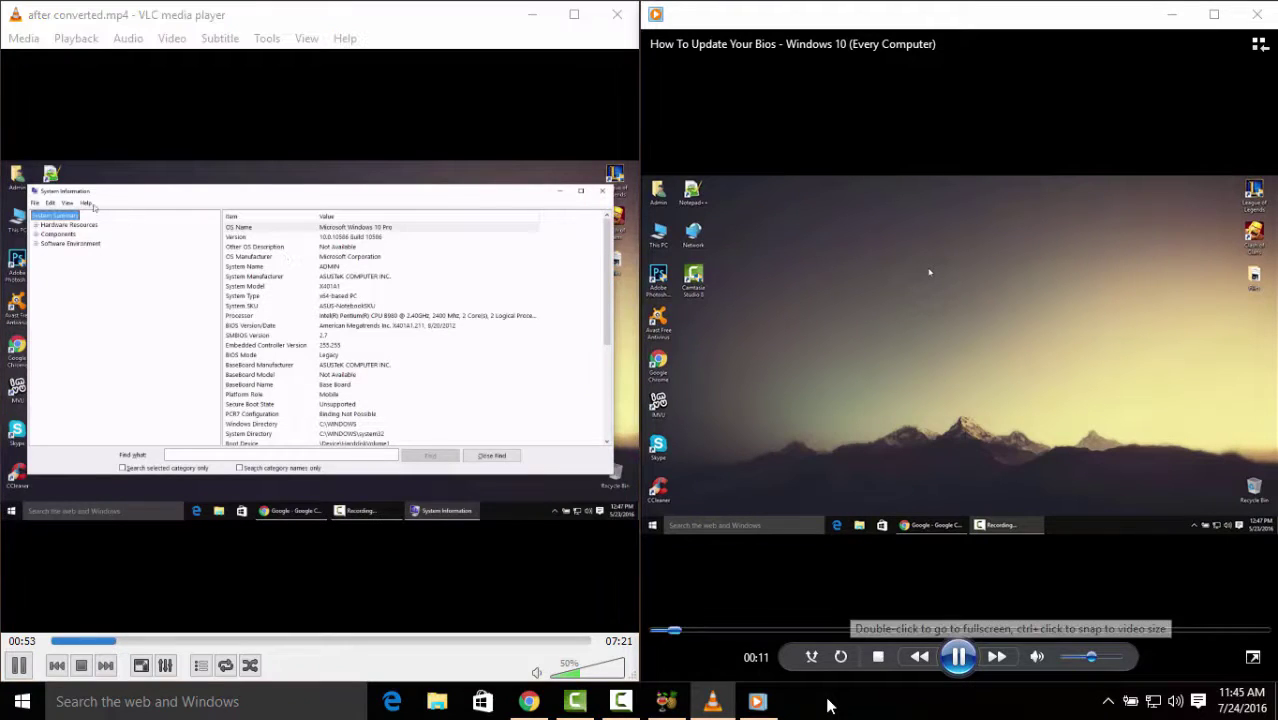
key("alt+Tab")
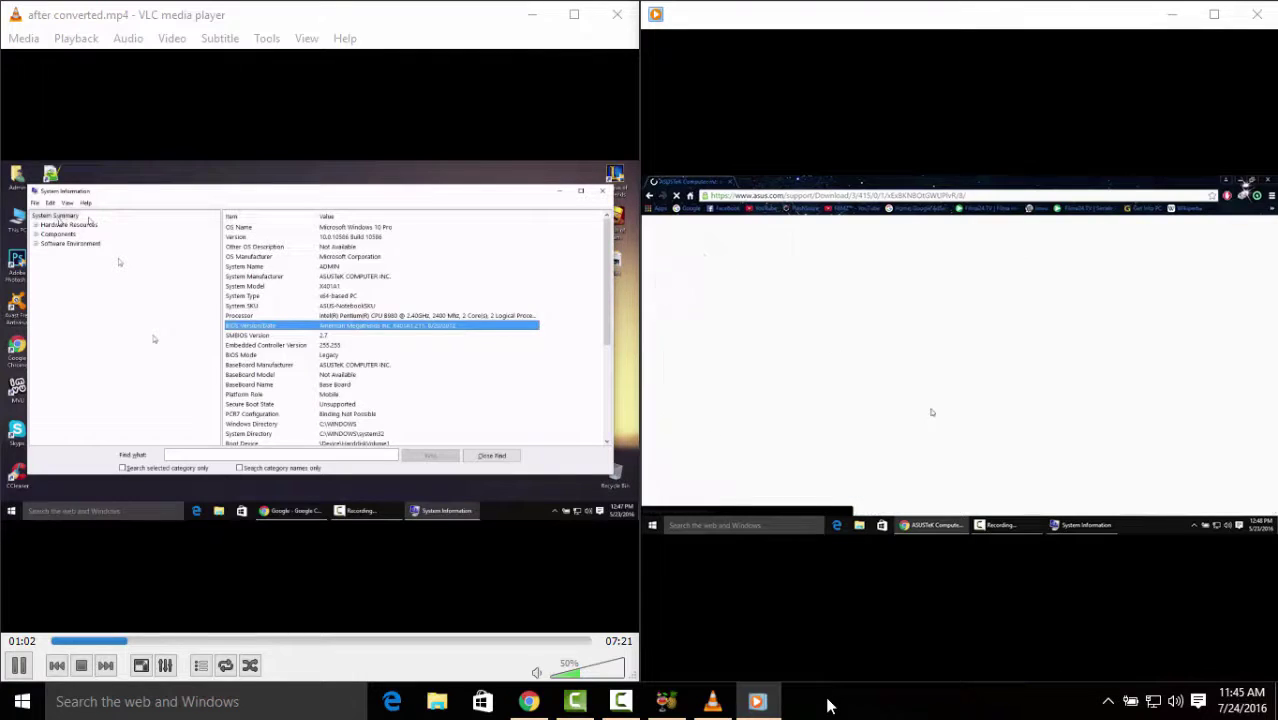
key("alt+Tab")
key("space")
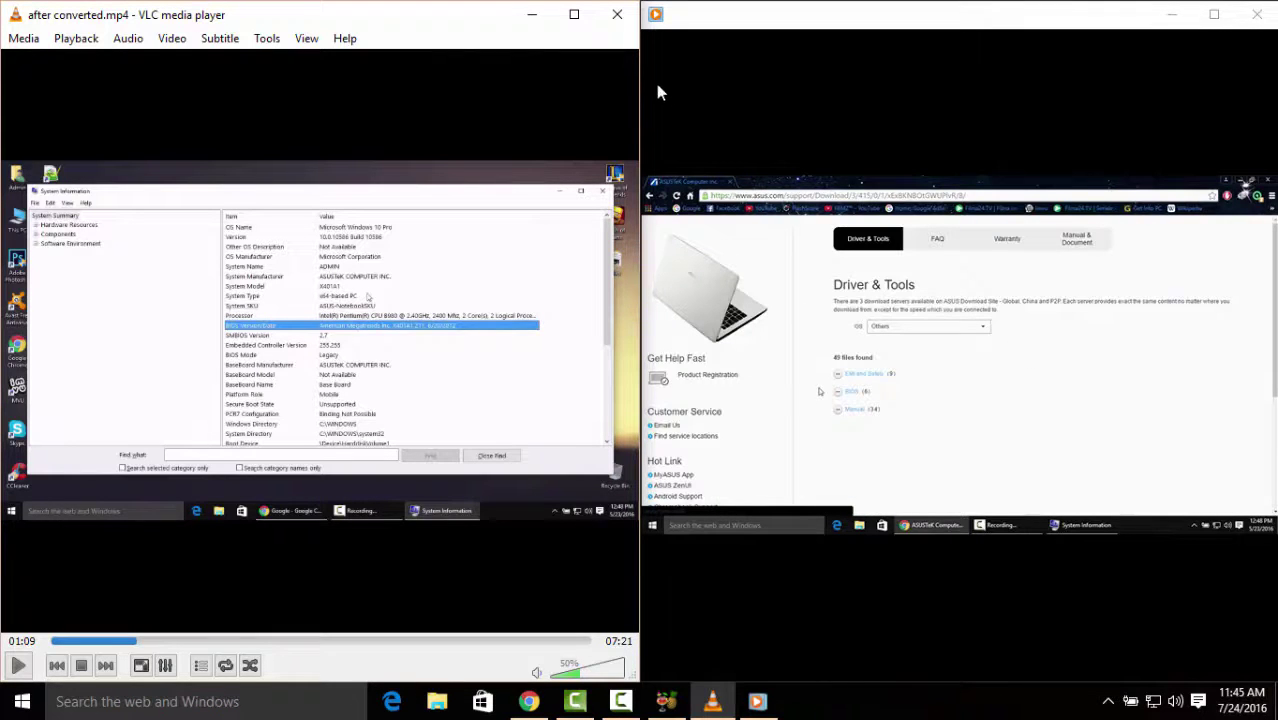
left_click(617, 14)
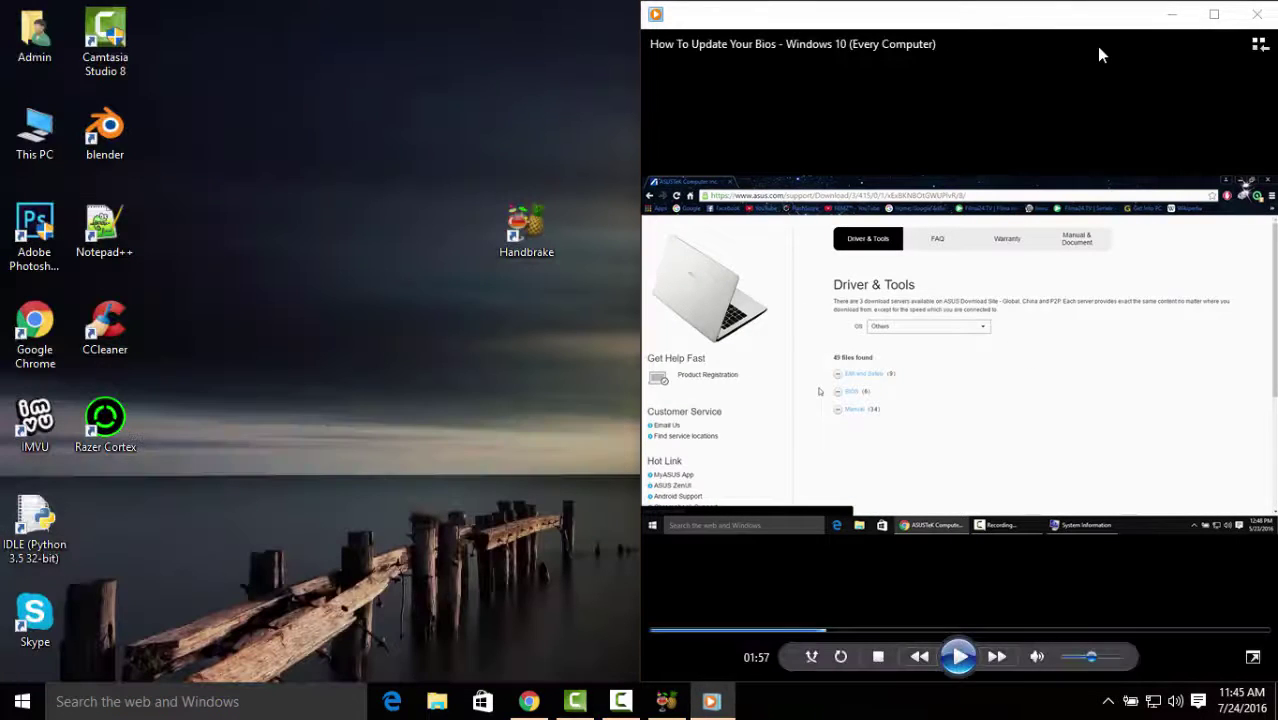
left_click(1256, 14)
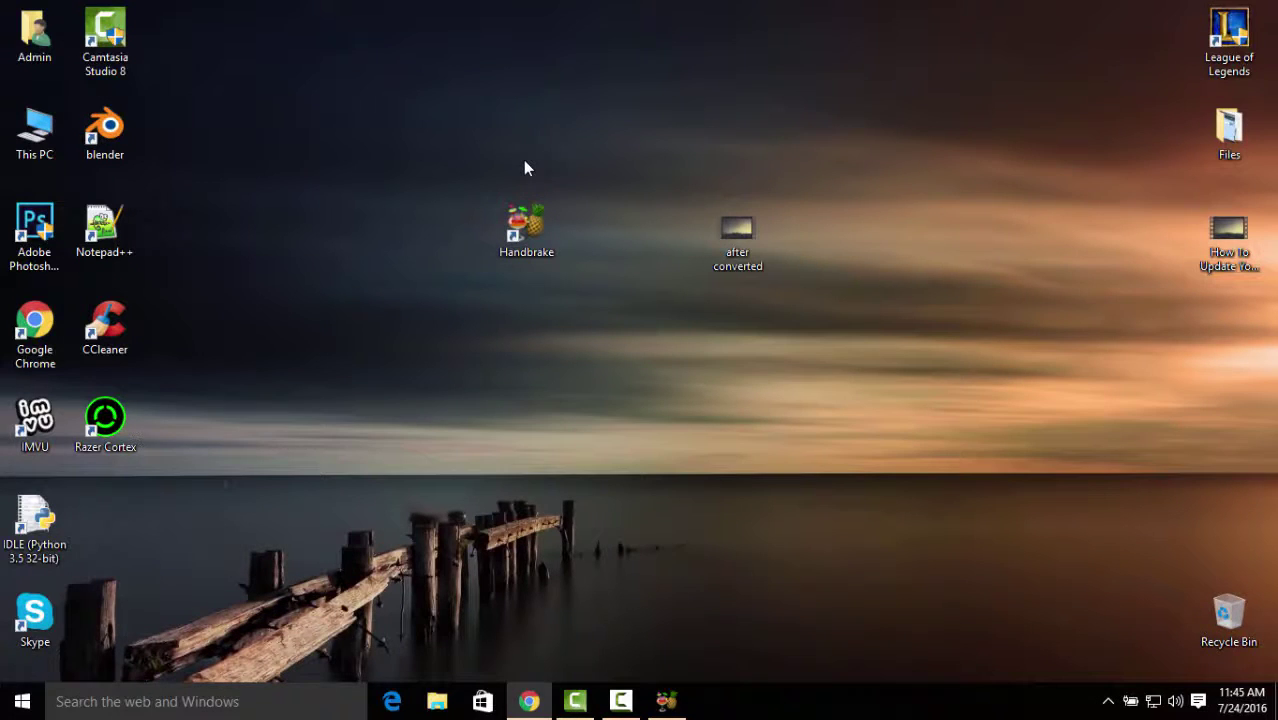